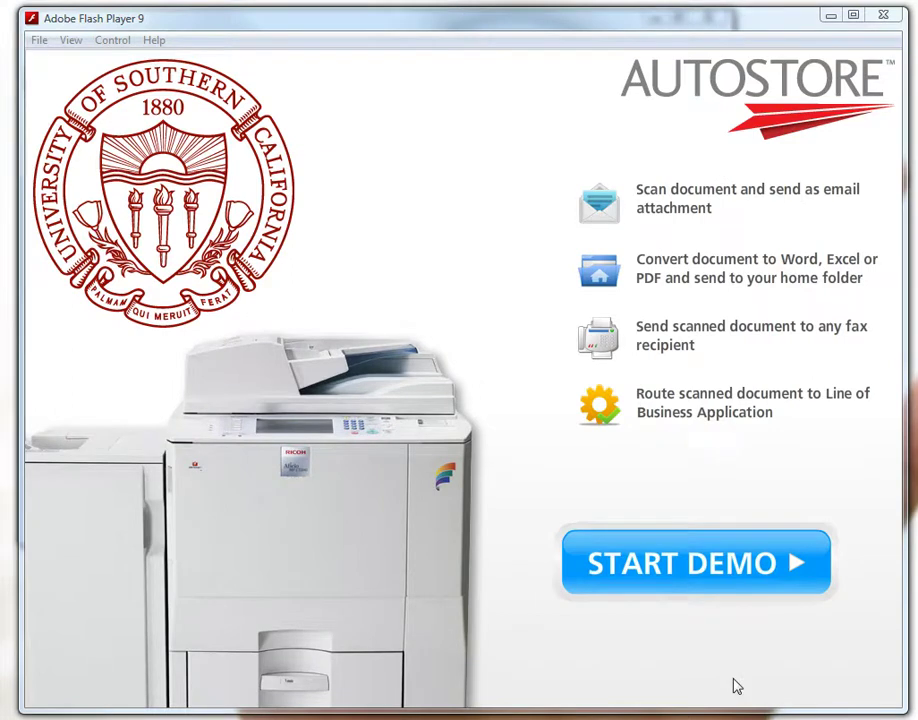
Step: Start the AutoStore demo and open its Scan to Fax option
left_click(700, 586)
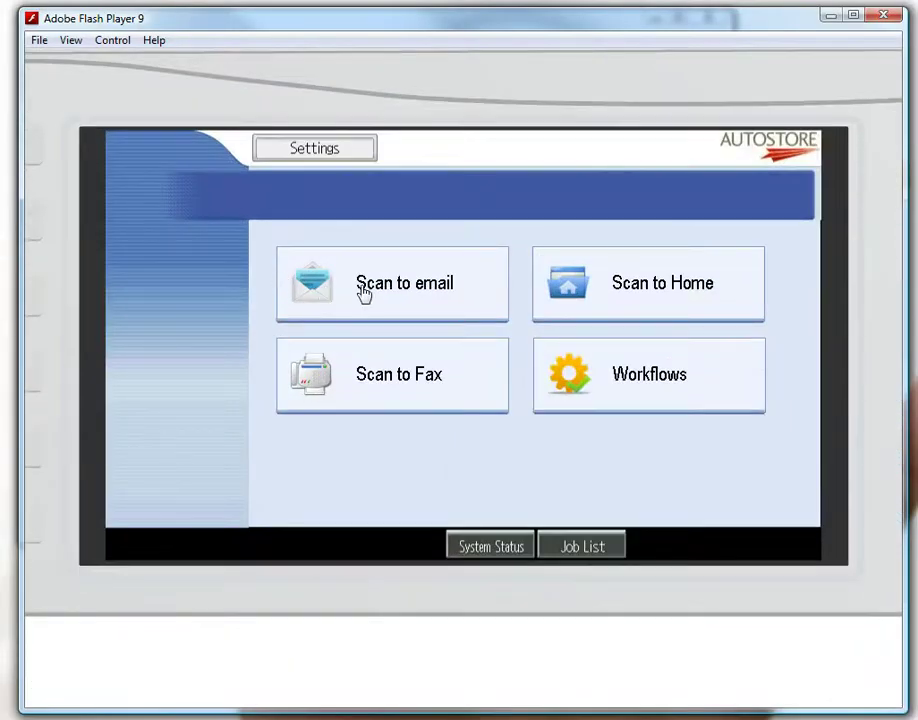
left_click(396, 389)
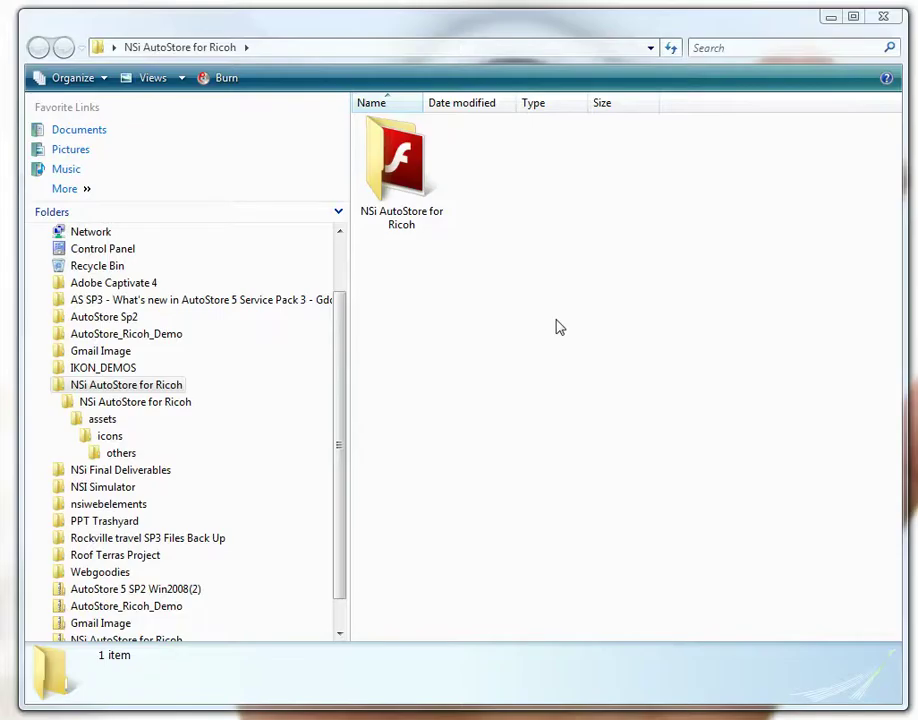
Step: Navigate into NSi AutoStore for Ricoh > assets > icons to view the 17 icon files
double_click(397, 168)
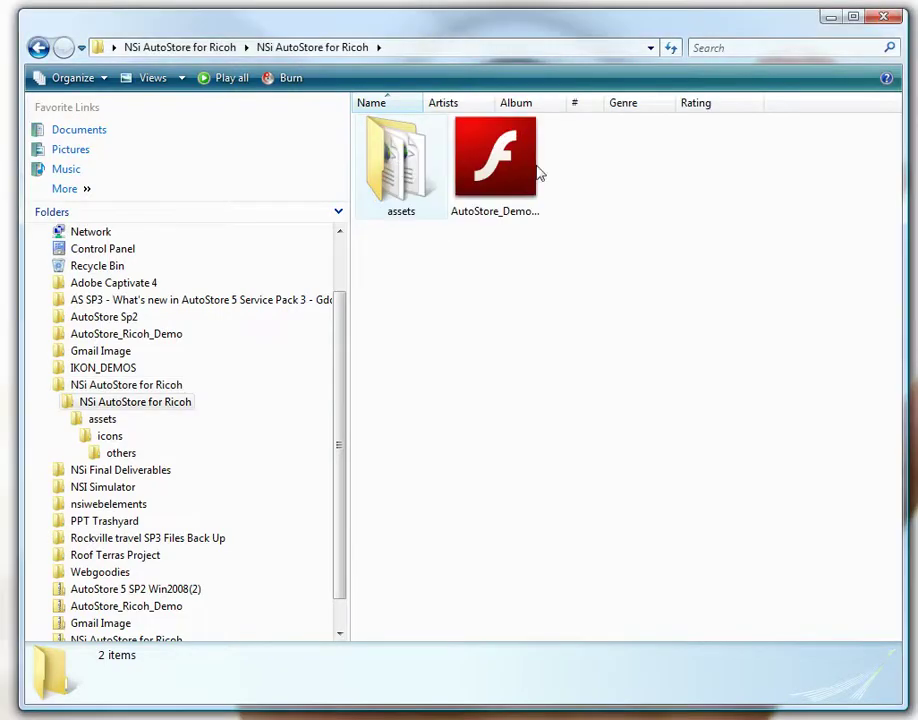
double_click(401, 165)
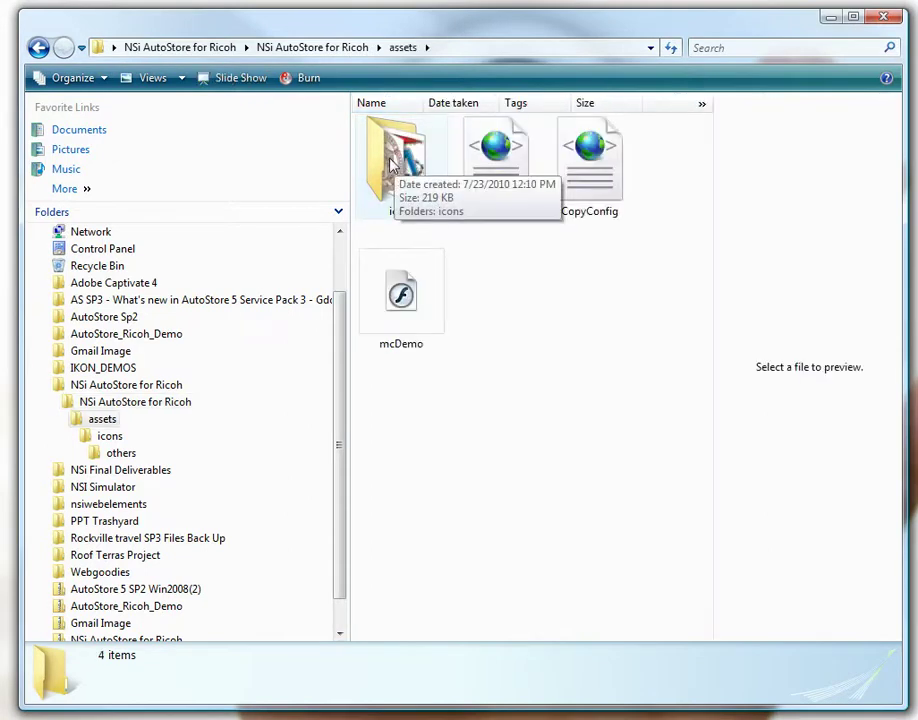
double_click(415, 182)
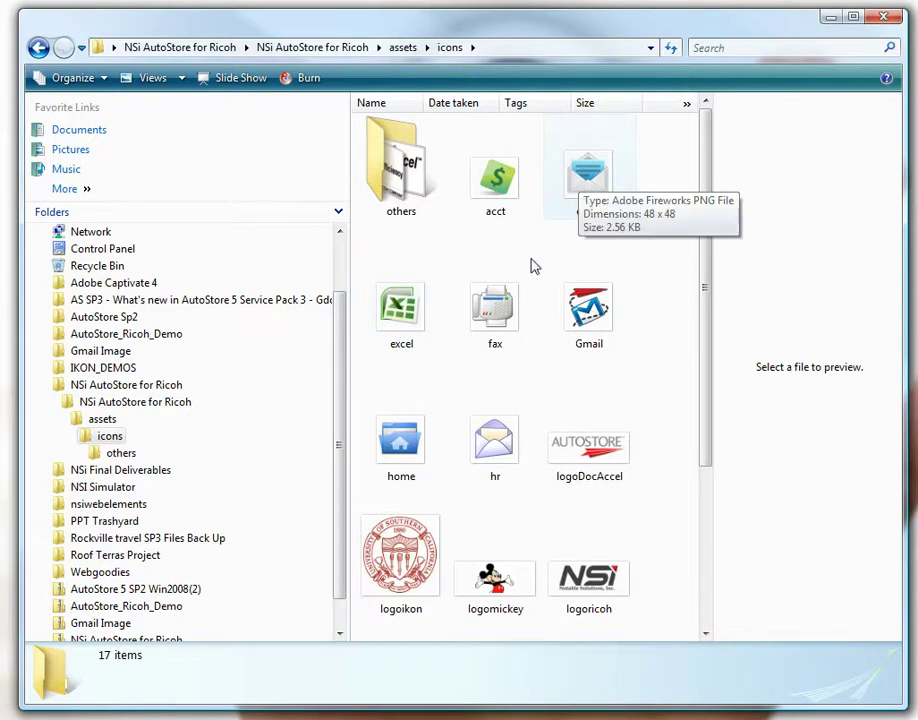
Step: Rename the email image to copyemail by adding the prefix 'copy'
left_click(593, 190)
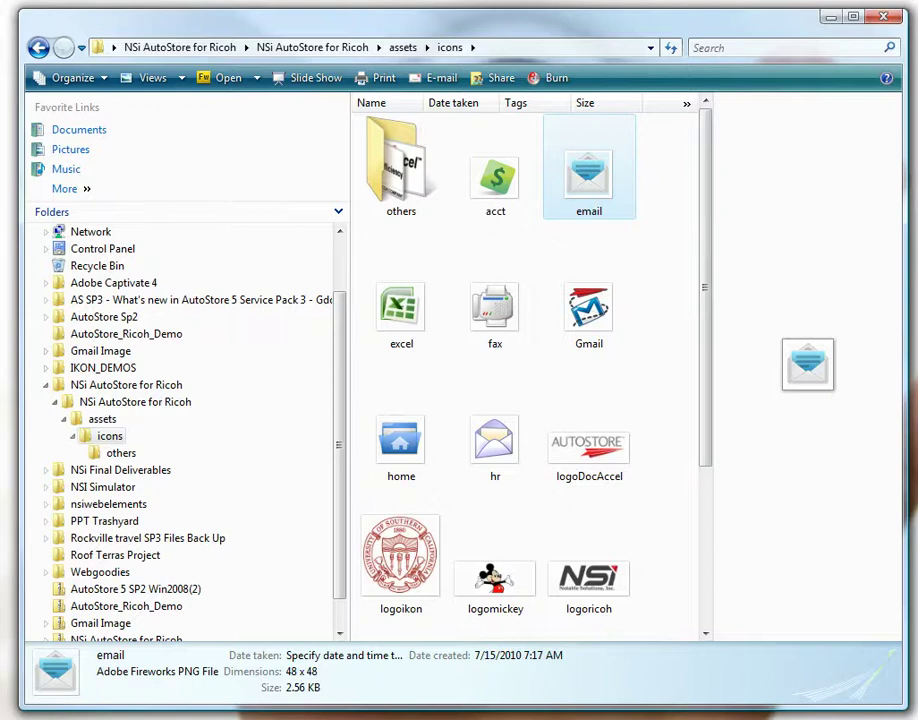
left_click(603, 185)
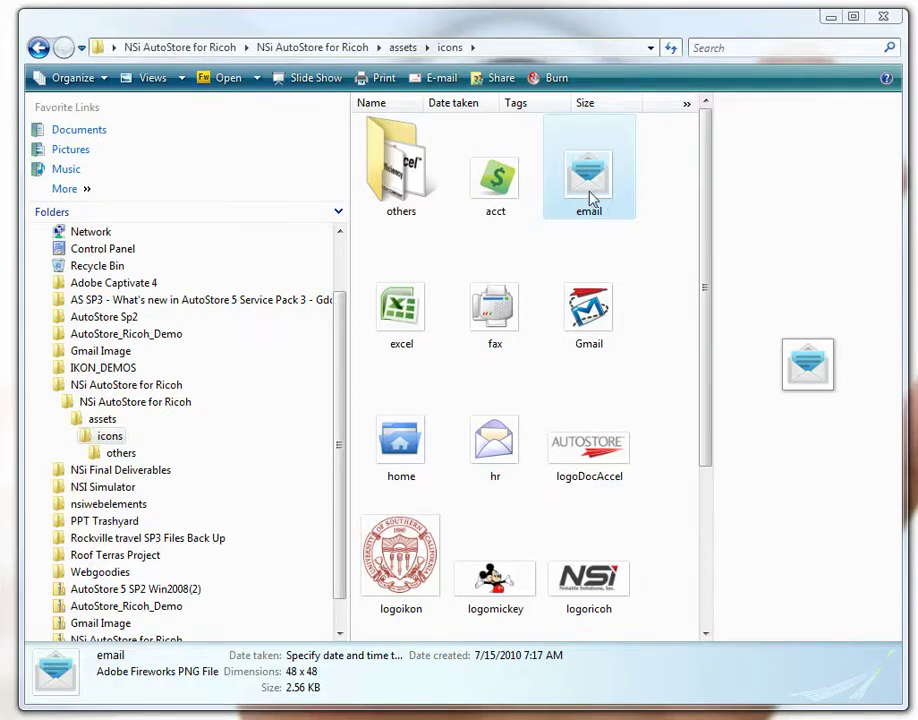
right_click(583, 197)
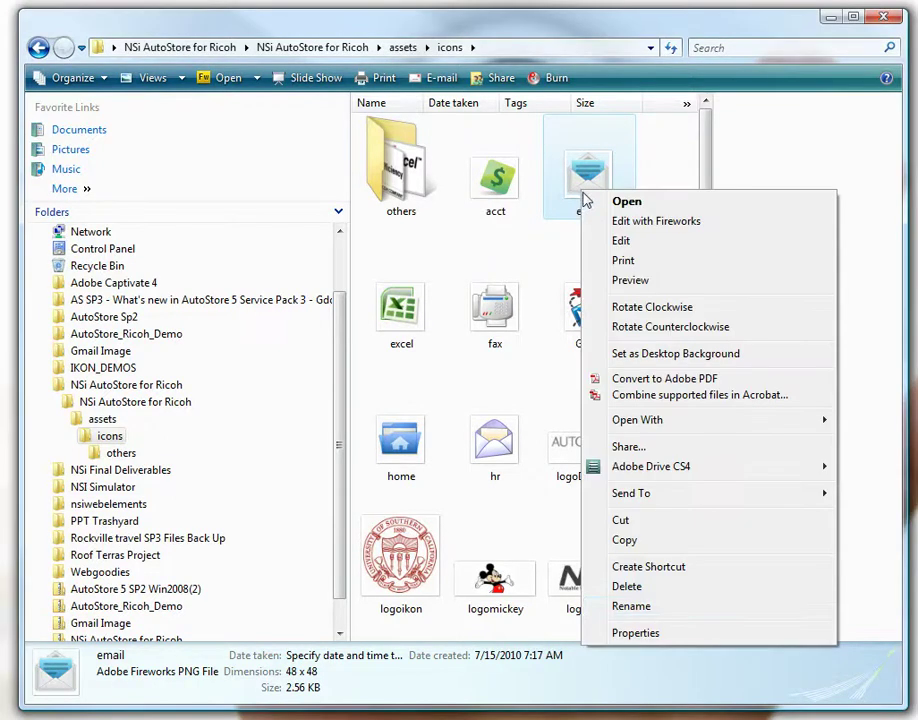
left_click(660, 607)
key("Home")
type("copy")
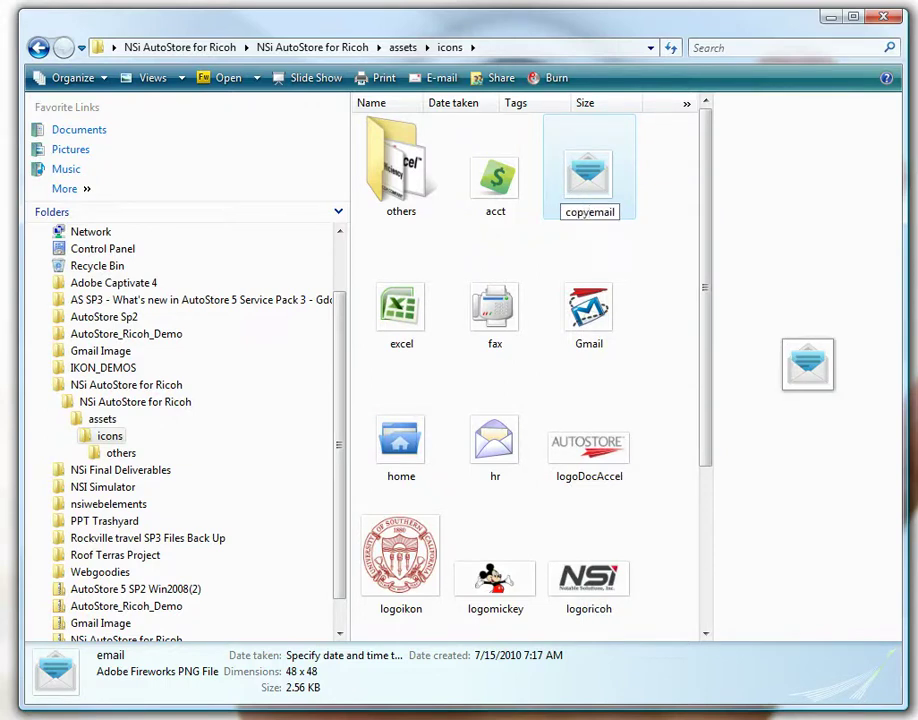
left_click(592, 322)
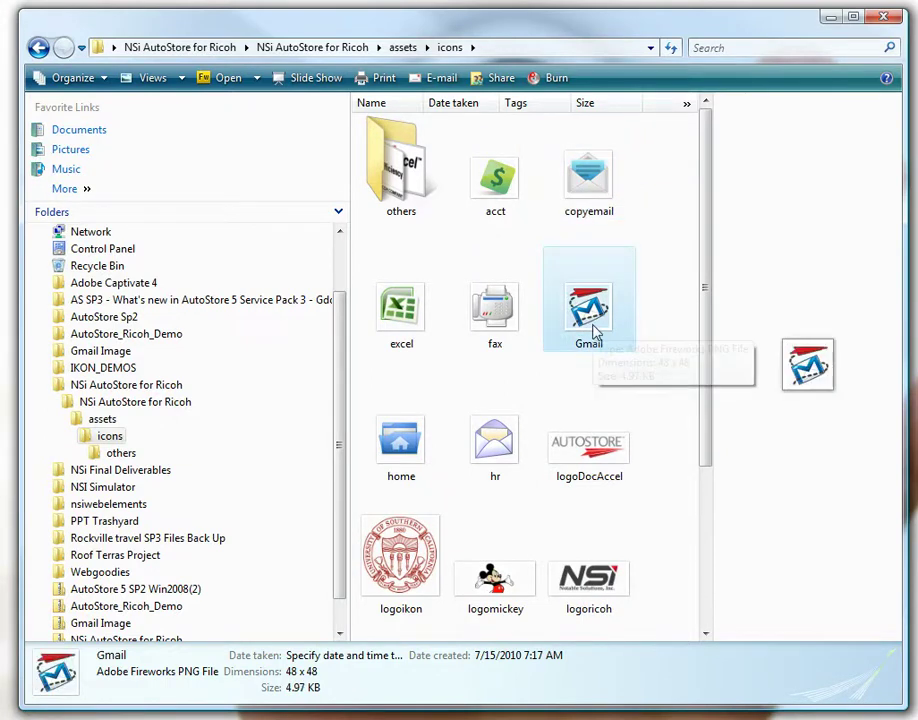
Step: Rename the Gmail image to email
right_click(588, 312)
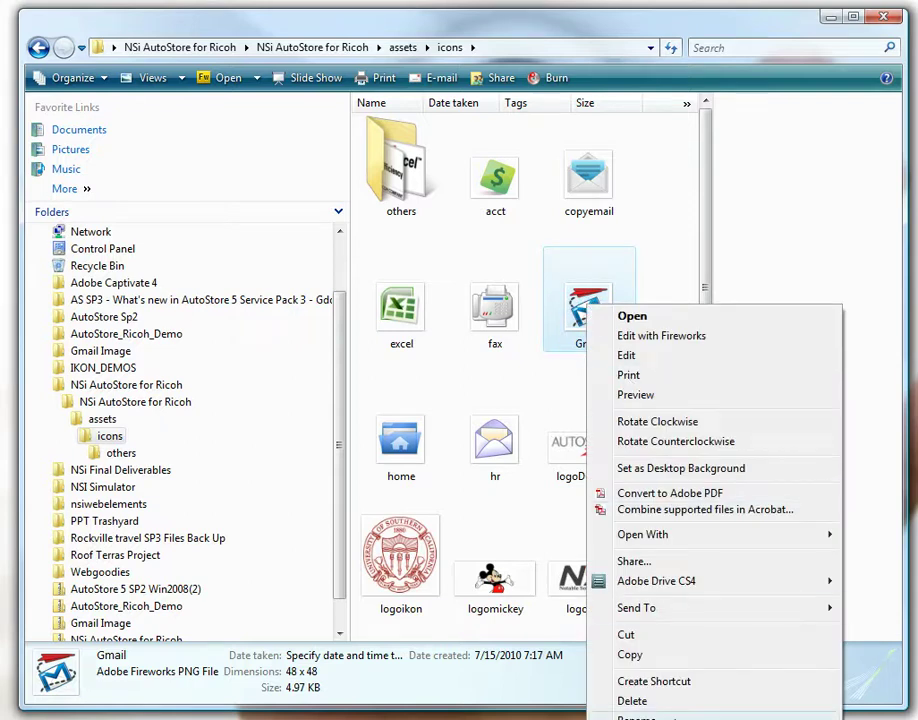
left_click(636, 717)
type("email")
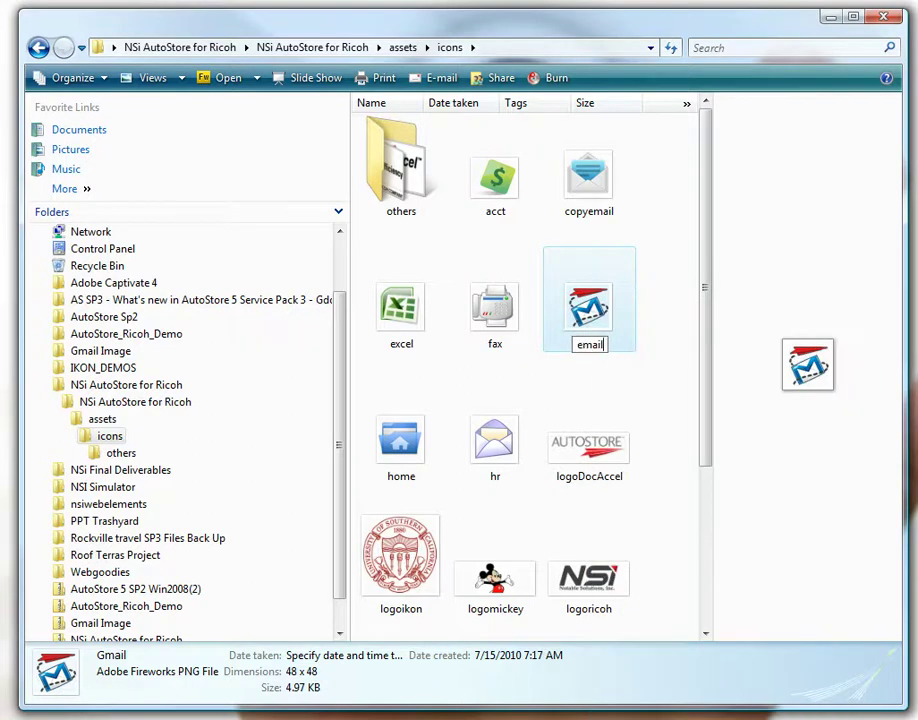
key("Return")
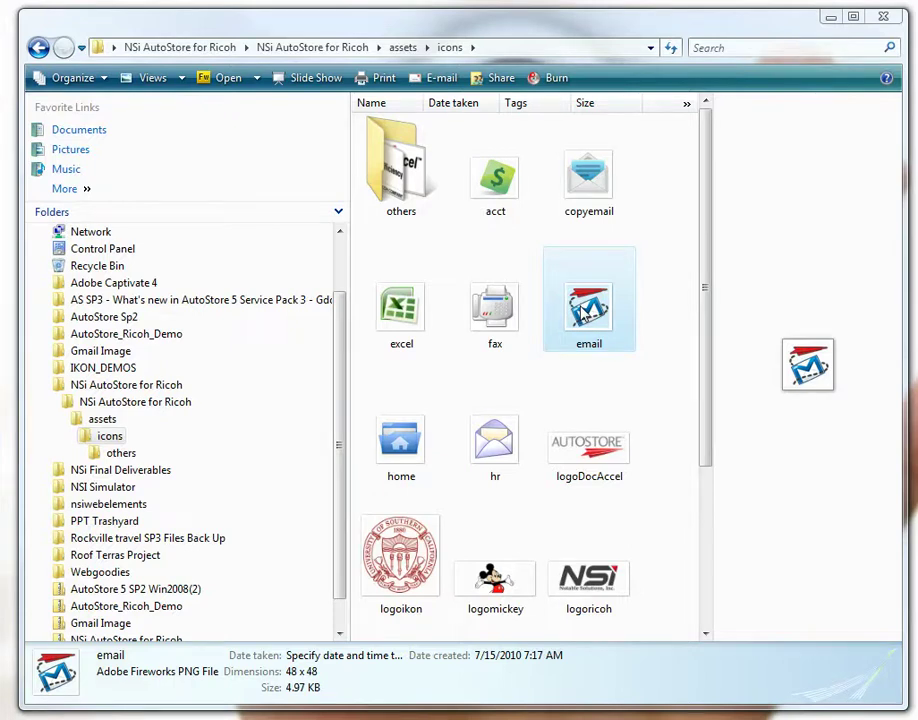
left_click(587, 192)
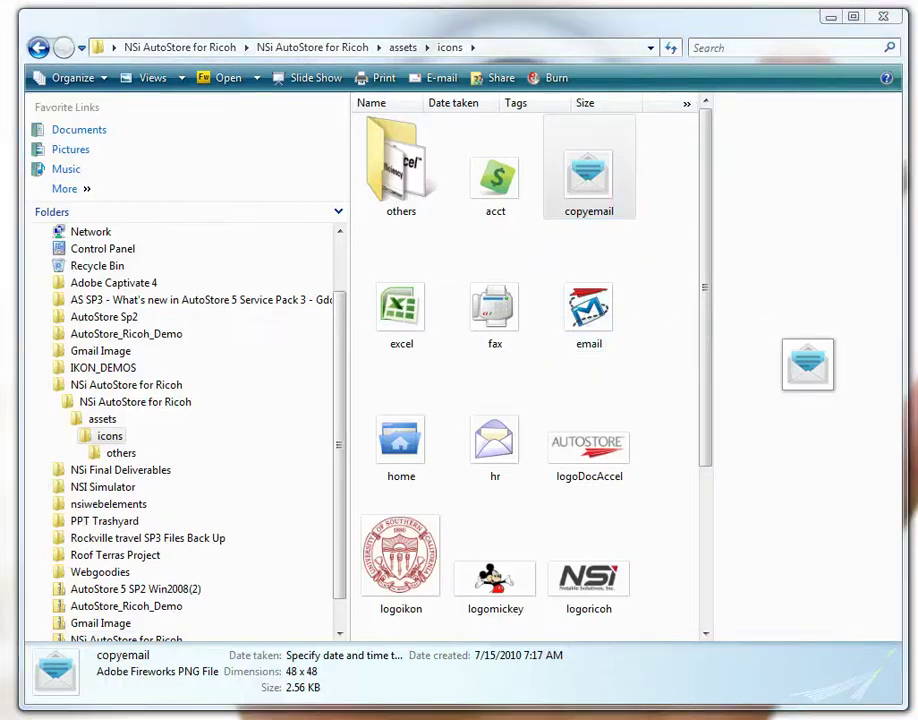
key("Down")
Step: Relaunch AutoStore_Demo_for_Ricoh from its folder to check the Gmail icon, then close it
left_click(36, 46)
left_click(40, 50)
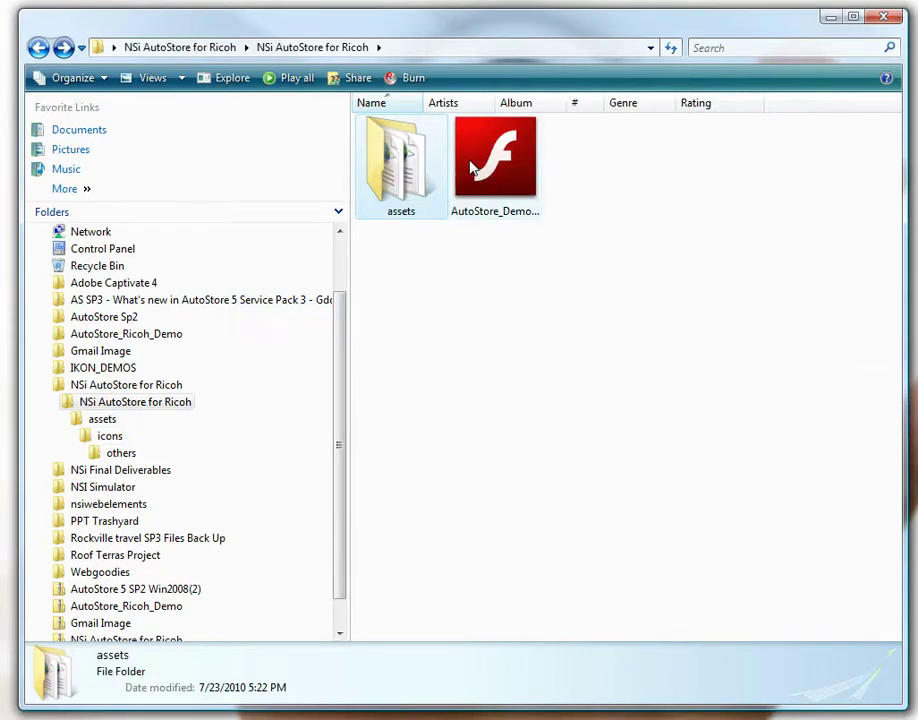
left_click(508, 188)
double_click(508, 182)
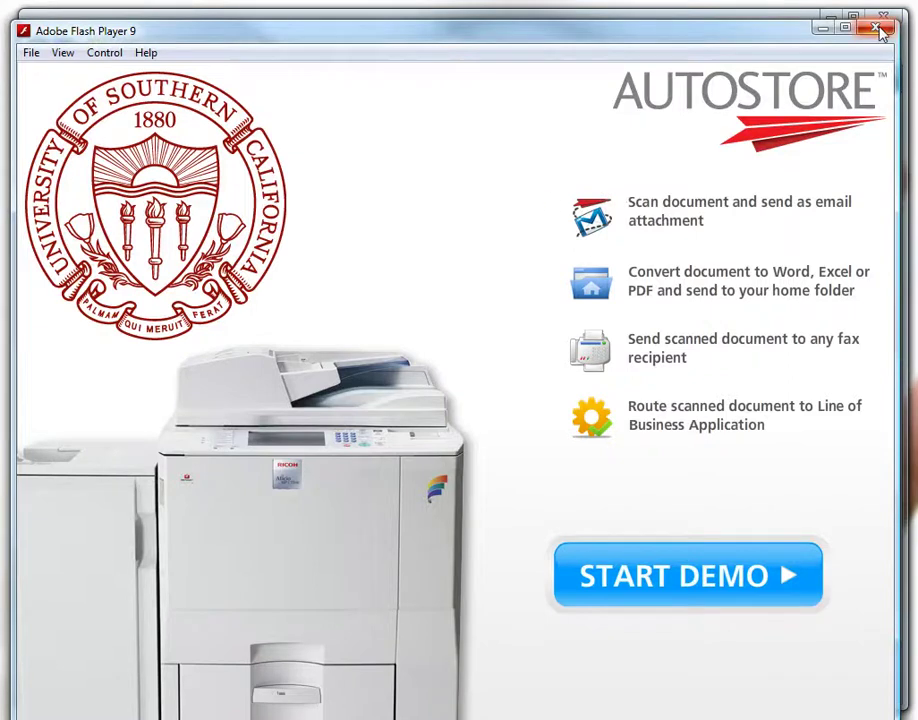
left_click(878, 31)
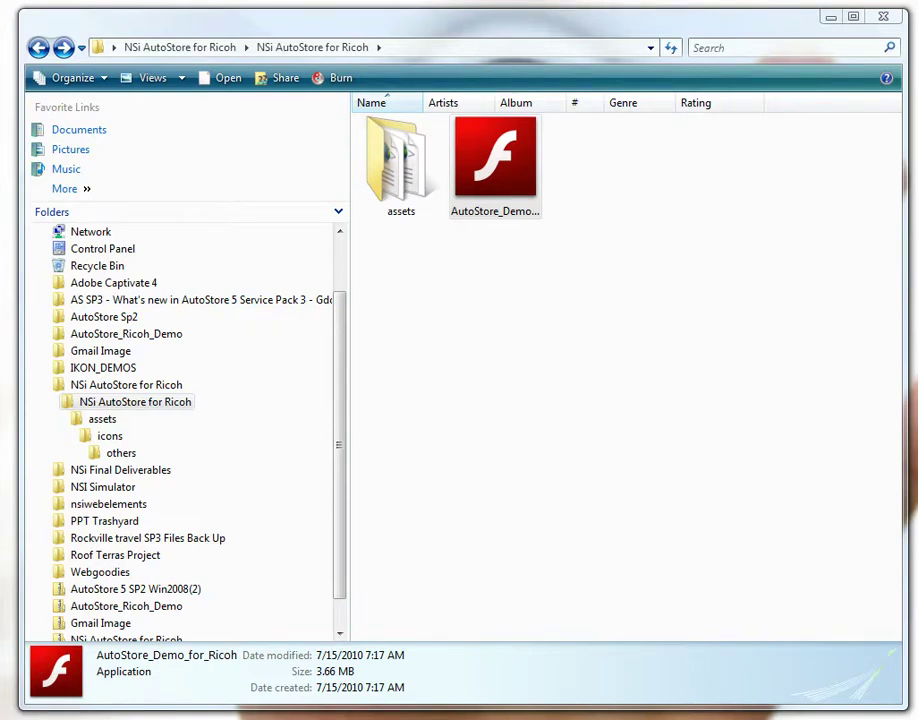
Step: Open the assets folder's config file in Notepad
double_click(398, 180)
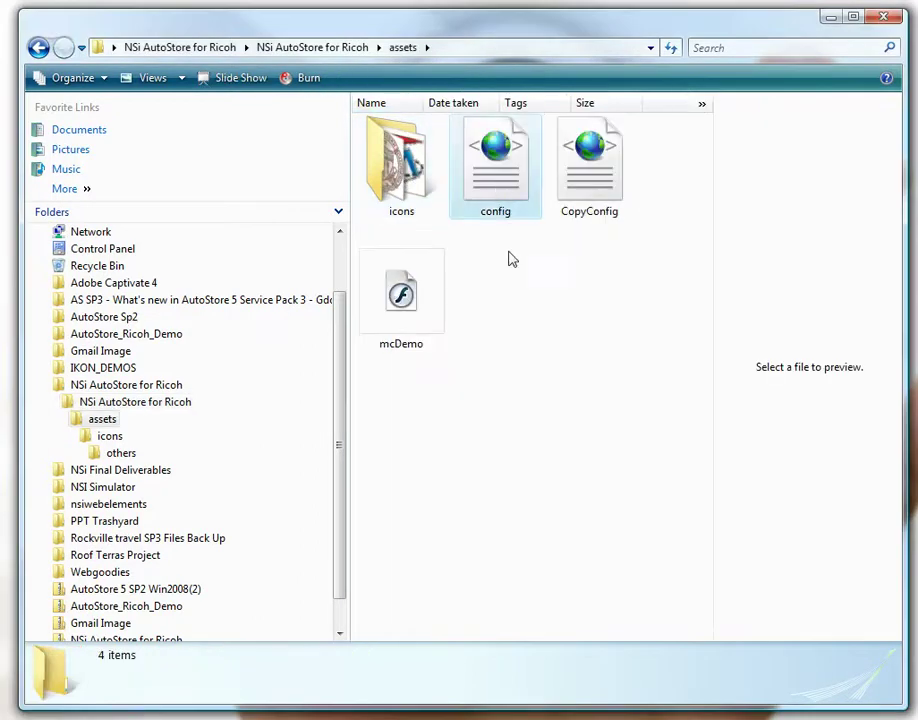
left_click(508, 180)
left_click(600, 199)
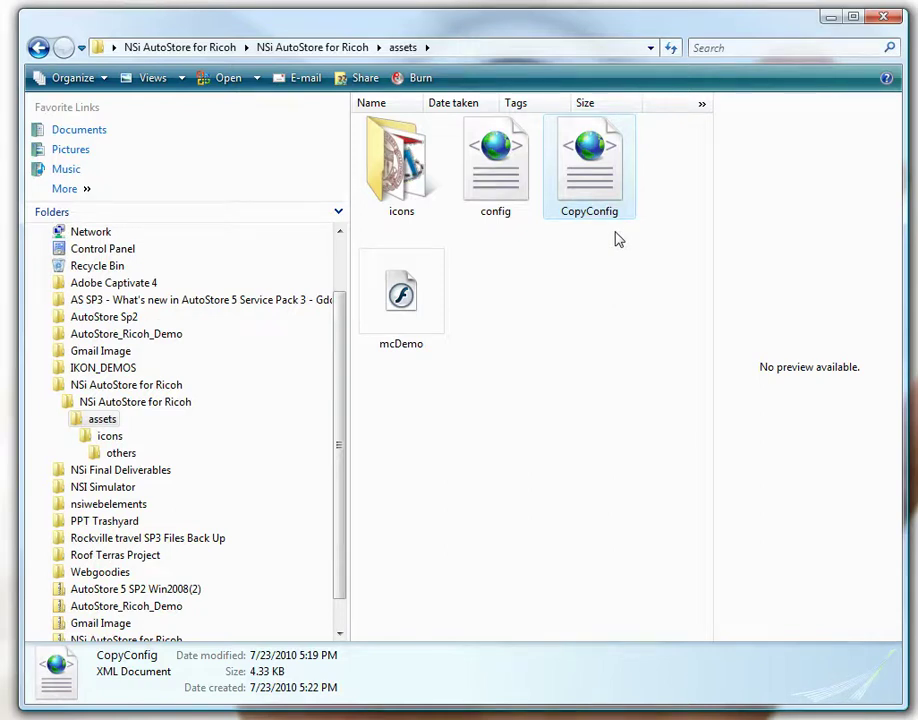
left_click(500, 180)
right_click(492, 182)
mouse_move(566, 238)
left_click(709, 257)
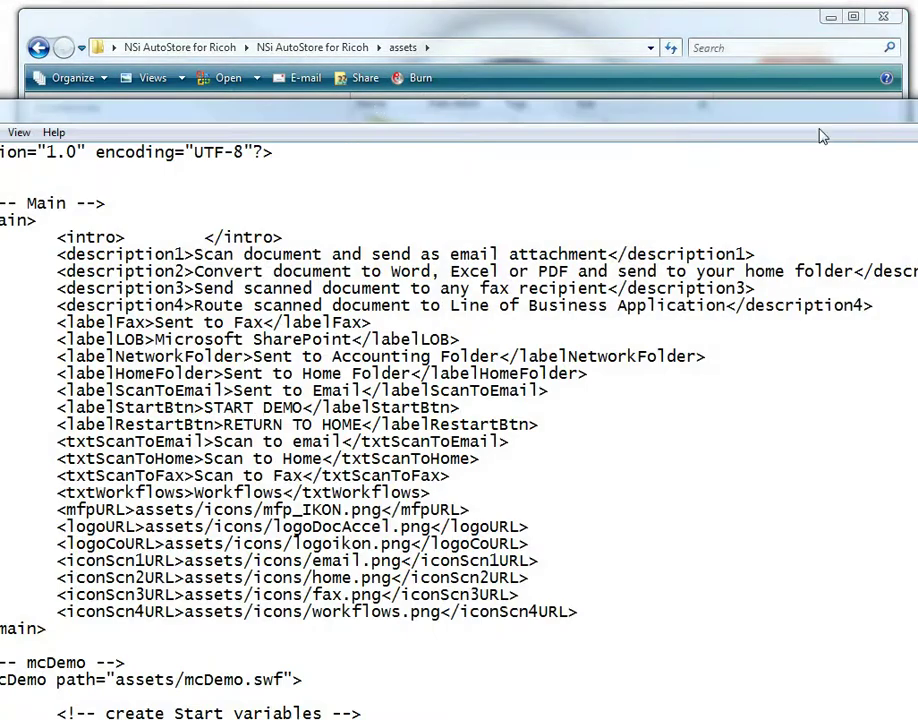
left_click_drag(698, 115, 822, 18)
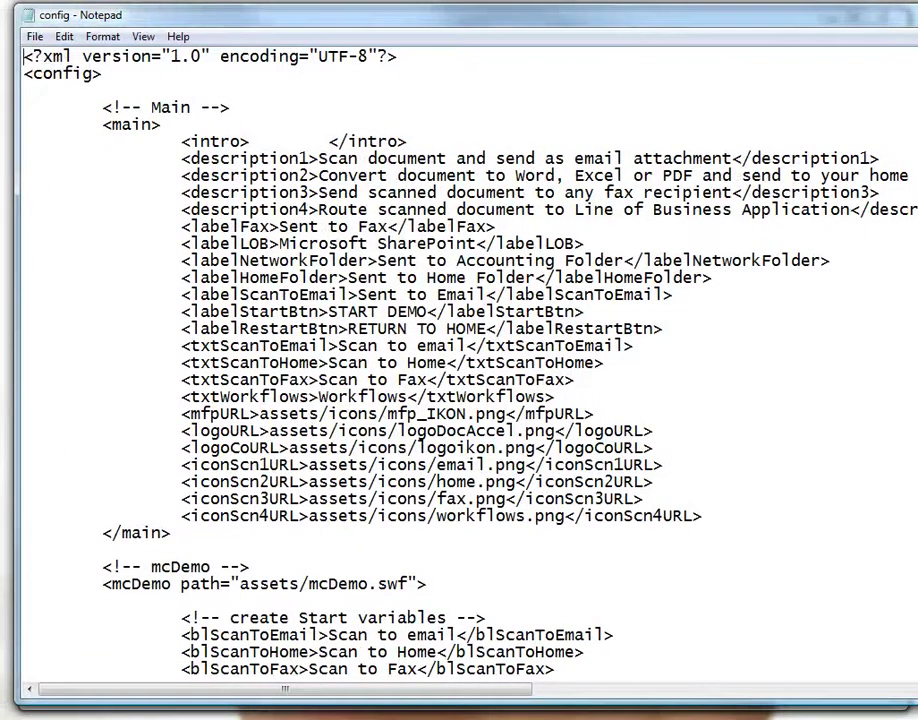
left_click_drag(917, 180, 900, 180)
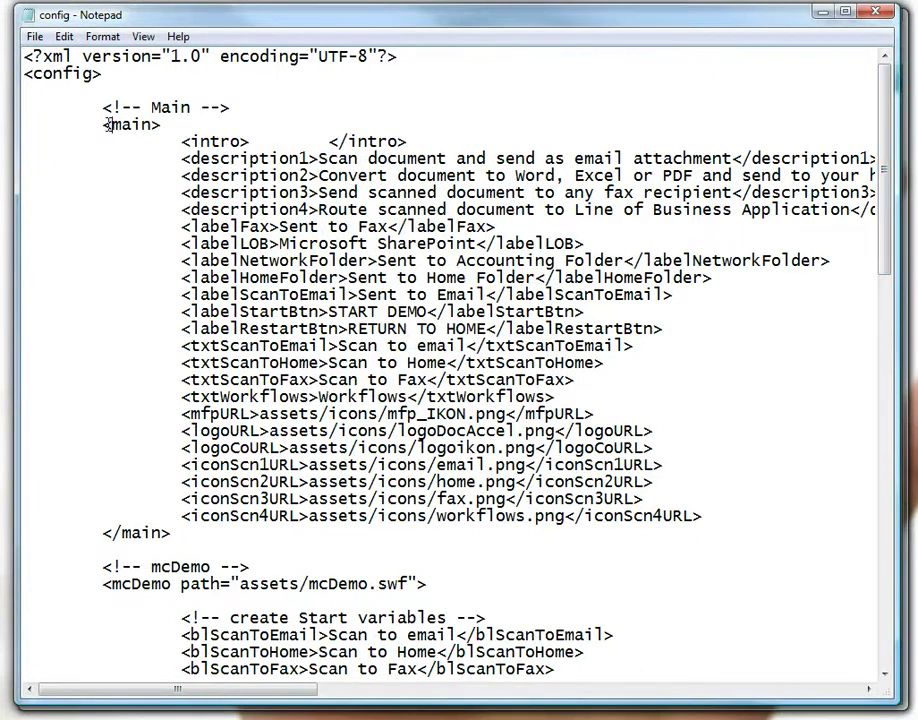
Step: Replace 'email' with 'Gmail' in the description1 text
left_click_drag(111, 124, 151, 125)
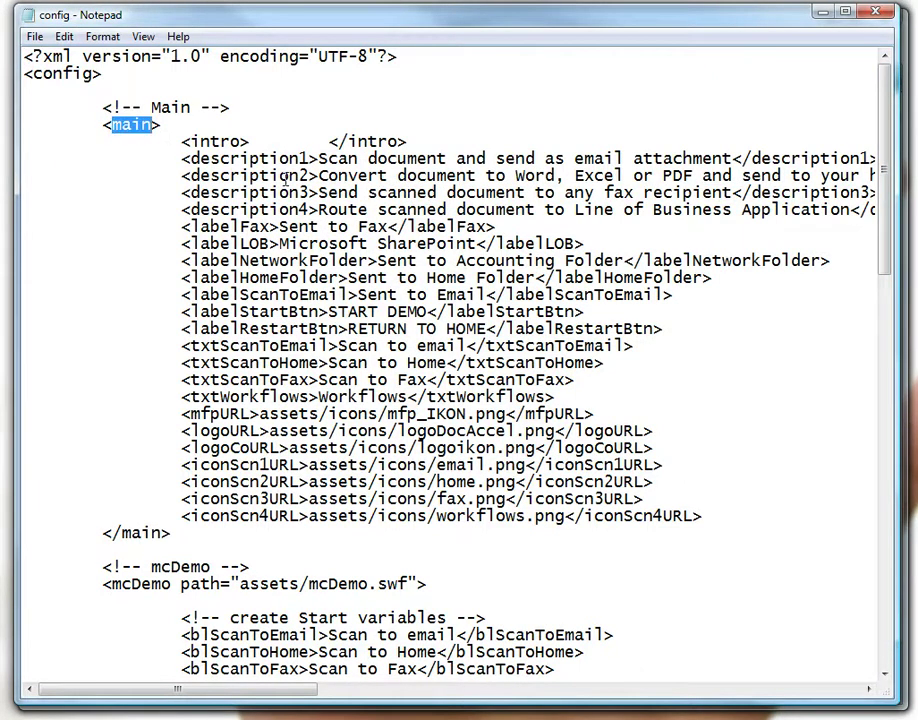
left_click(313, 159)
left_click_drag(319, 159, 506, 160)
left_click(585, 158)
key("BackSpace")
type("G")
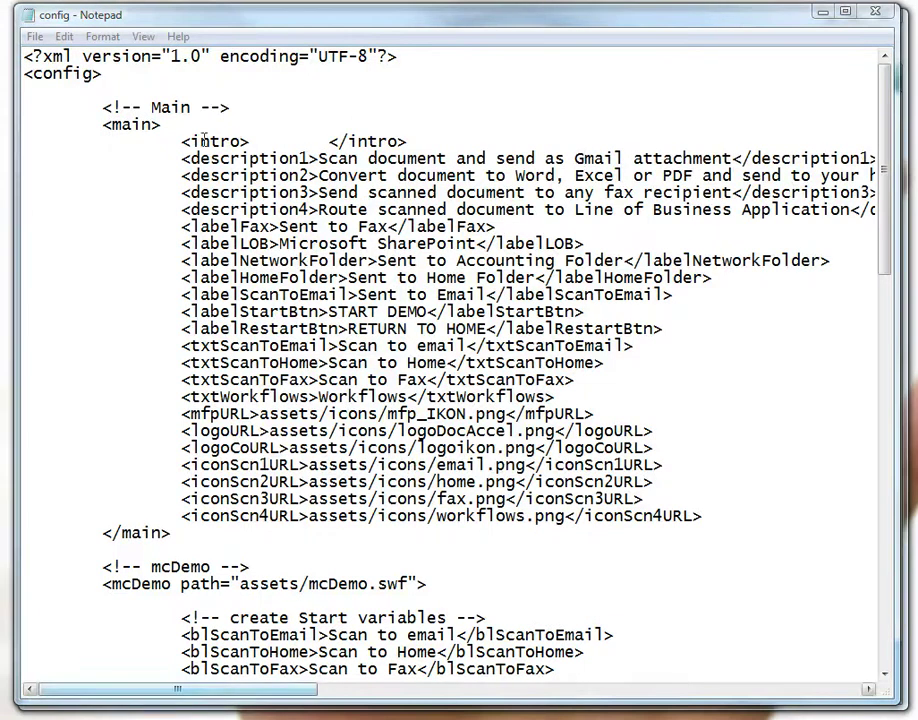
left_click_drag(190, 158, 279, 150)
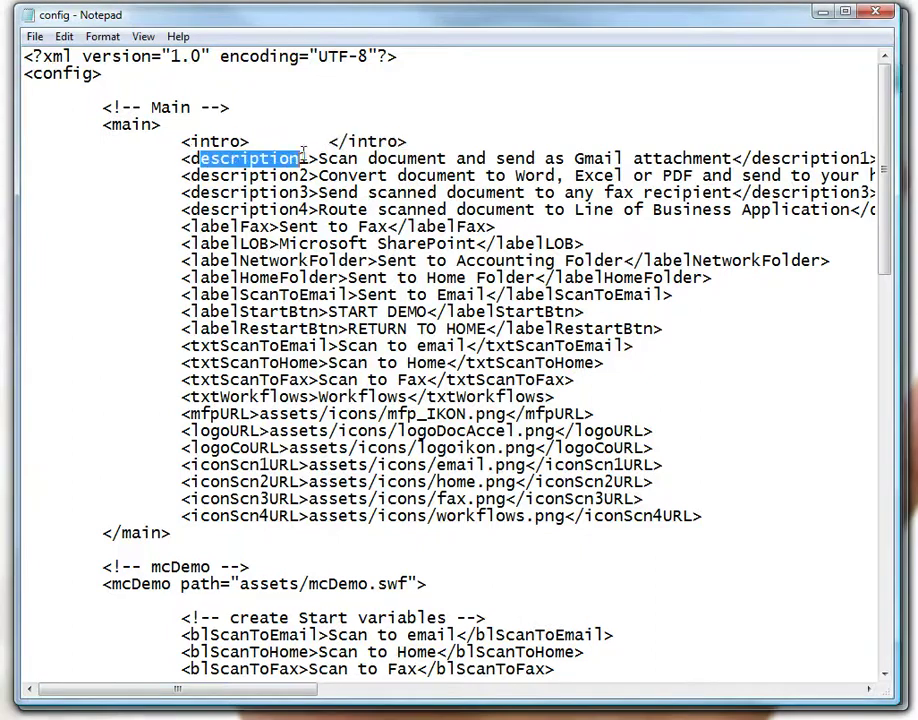
left_click_drag(346, 158, 740, 151)
Step: Edit the blScanToEmail label from 'Scan to email' to 'Scan to Gmail'
scroll(883, 197, "down", 3)
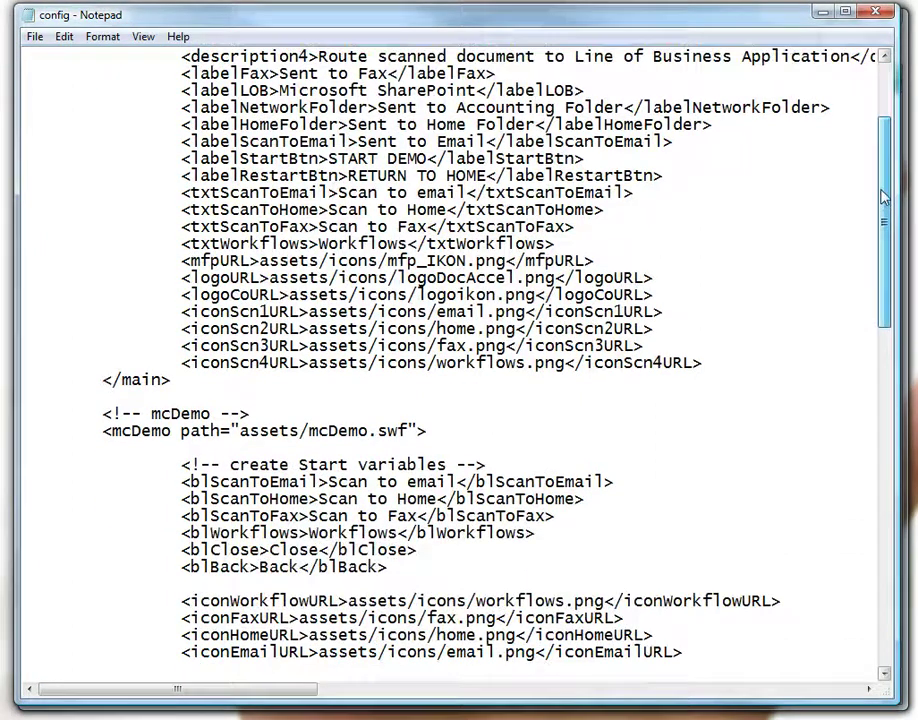
left_click_drag(883, 197, 884, 288)
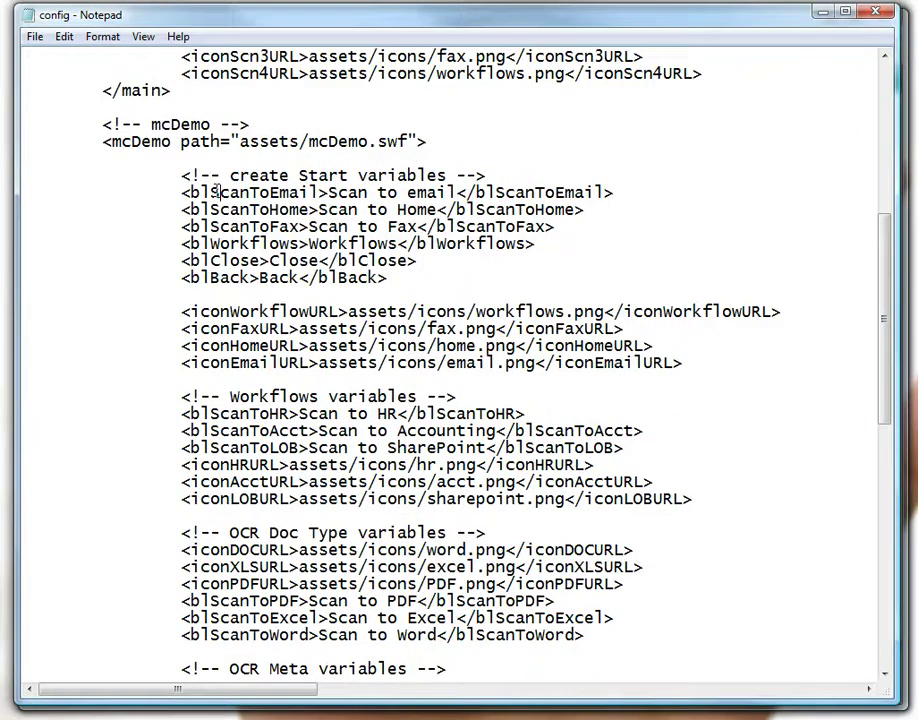
left_click_drag(219, 191, 268, 191)
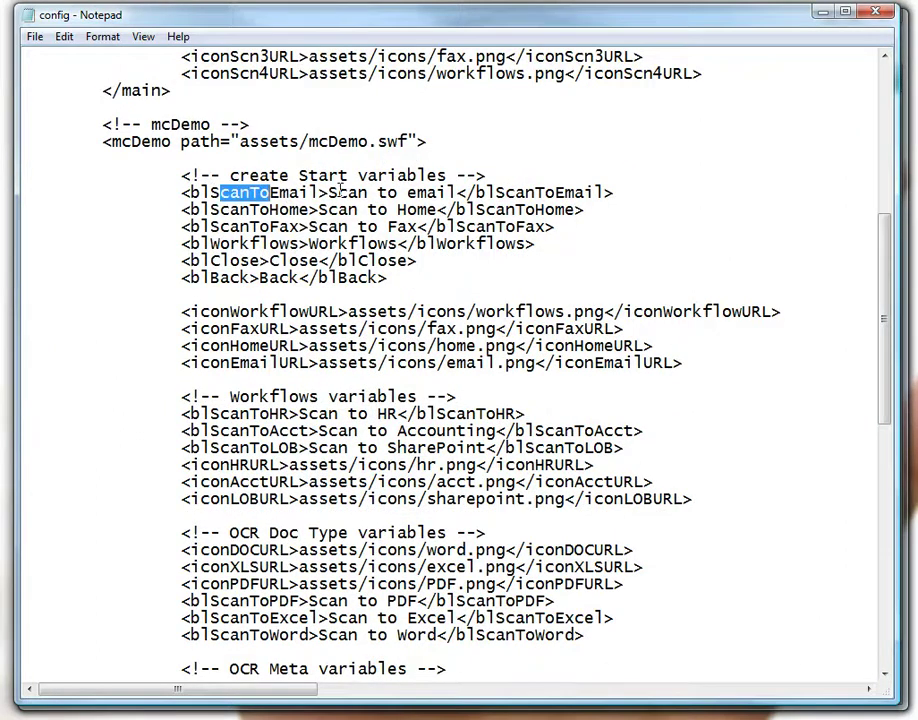
left_click(340, 190)
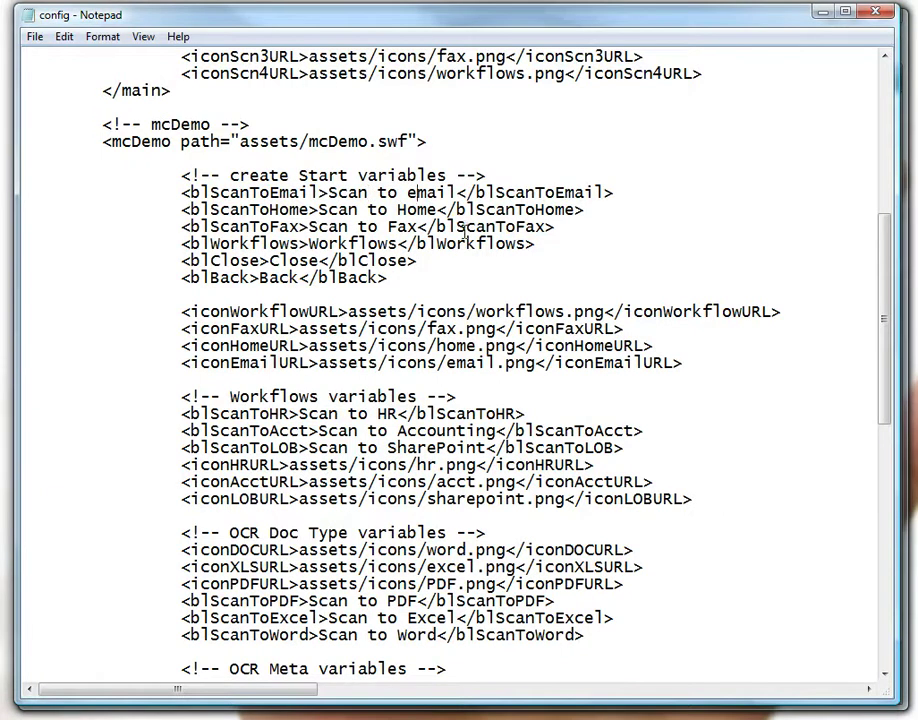
key("Delete")
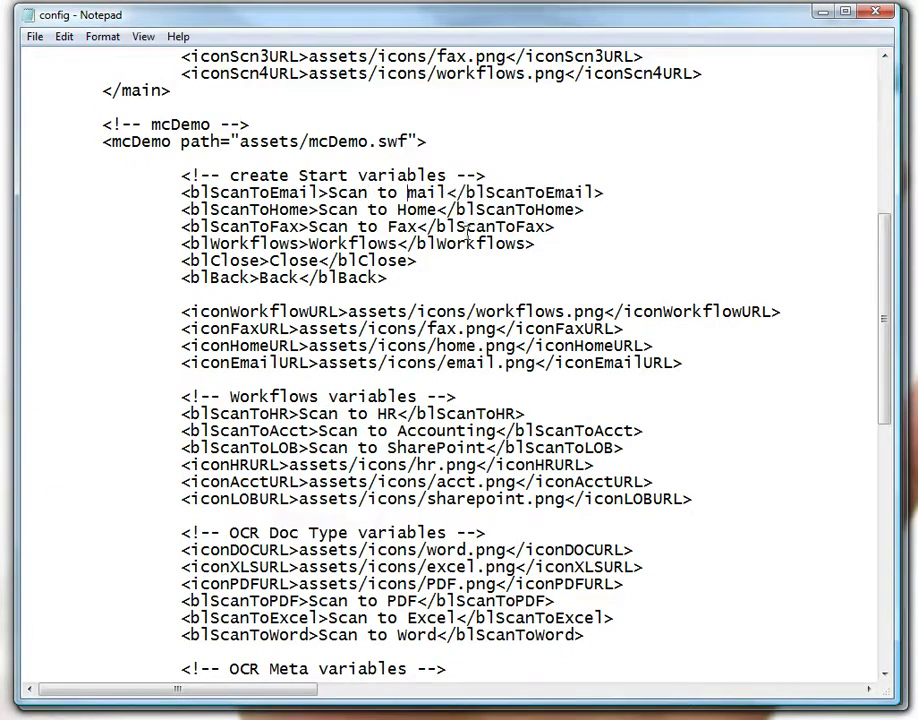
type("G")
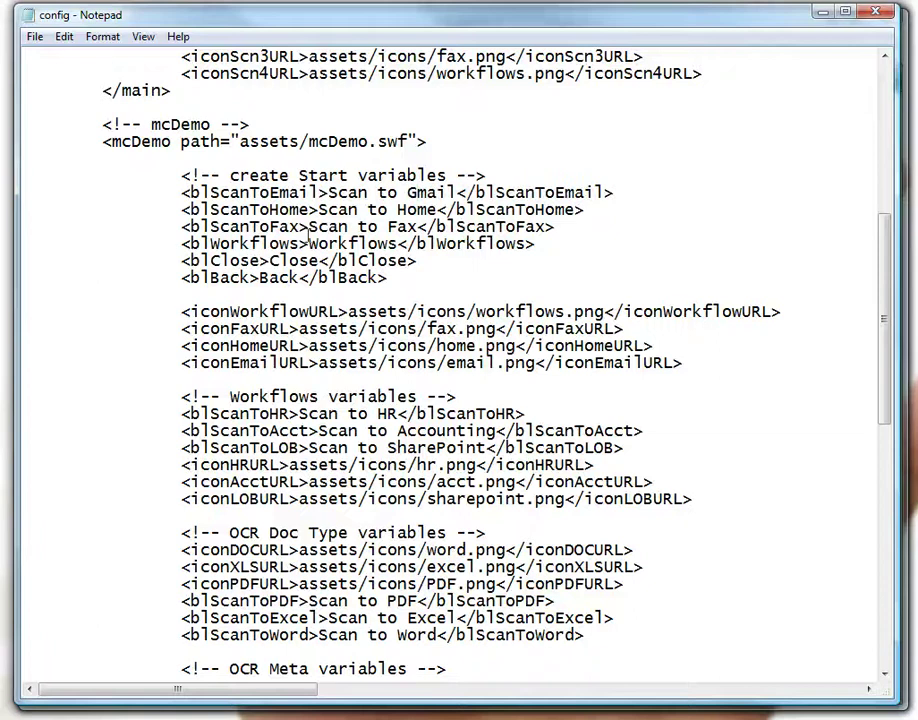
left_click_drag(329, 192, 456, 192)
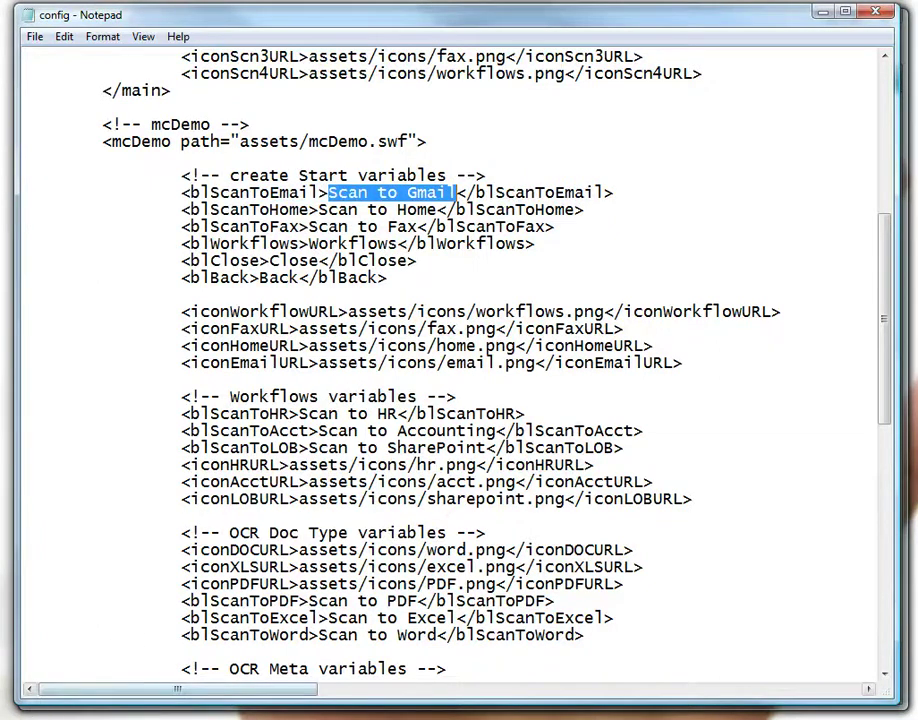
Step: Change the blSendCopy label to 'Send Copy to Gmail', then save and close config
scroll(418, 455, "down", 4)
scroll(420, 453, "down", 2)
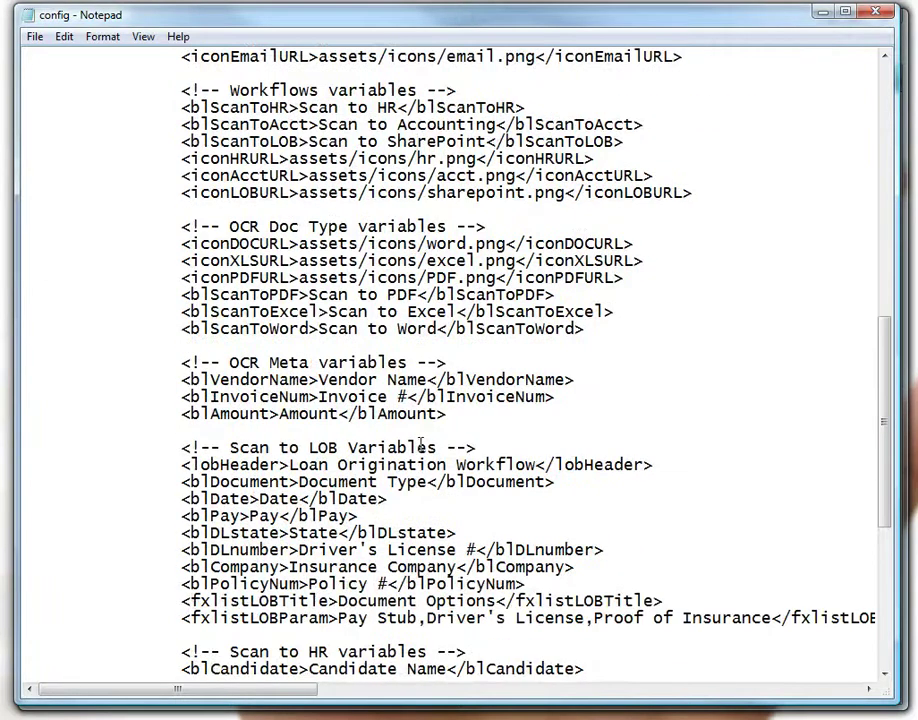
scroll(420, 446, "down", 5)
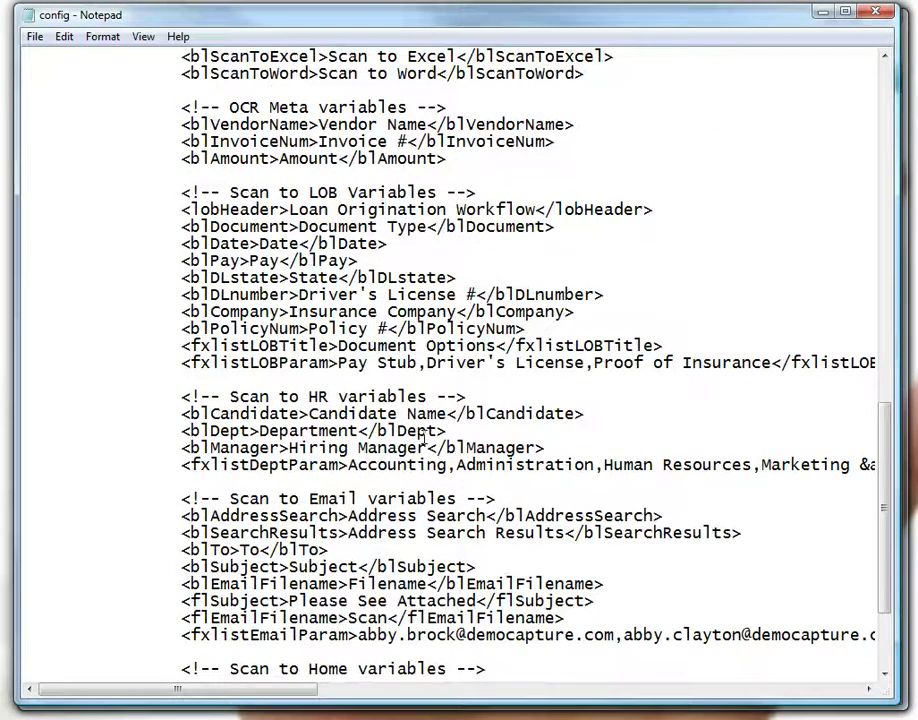
scroll(424, 438, "down", 3)
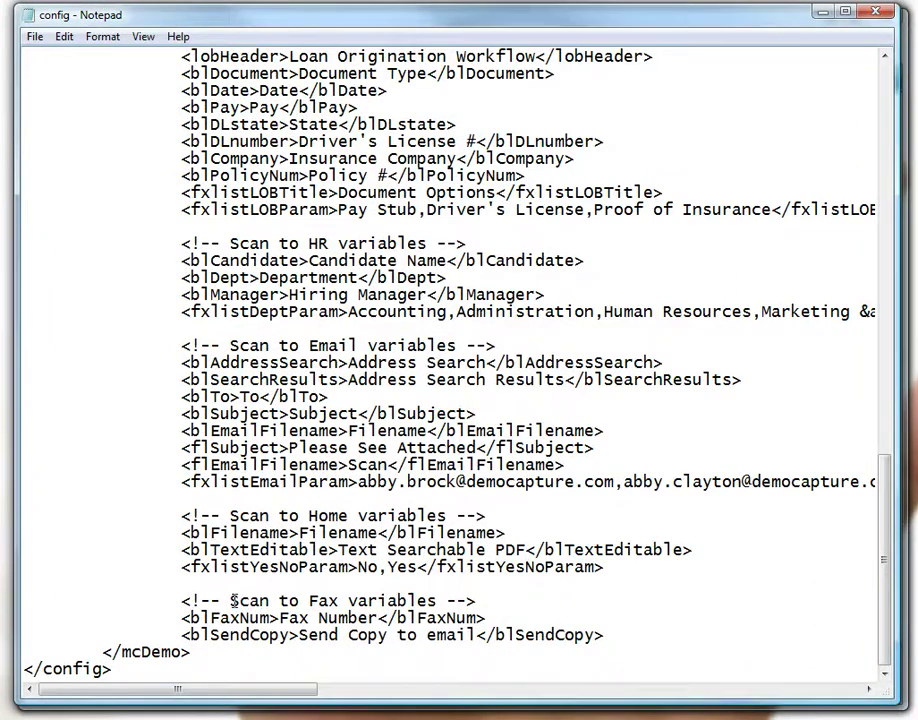
left_click_drag(231, 600, 421, 600)
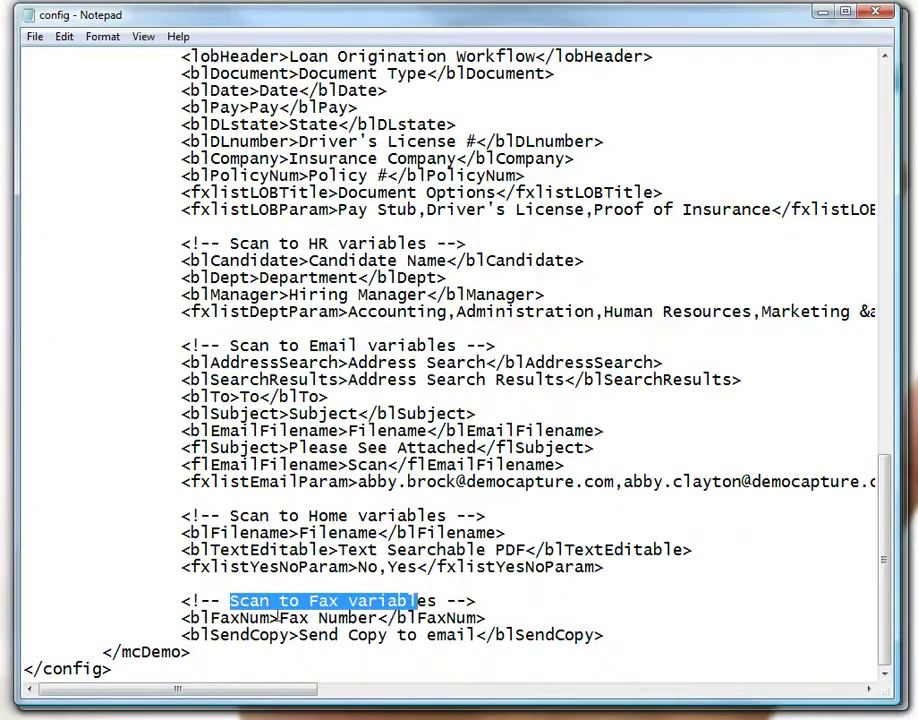
left_click_drag(281, 618, 347, 610)
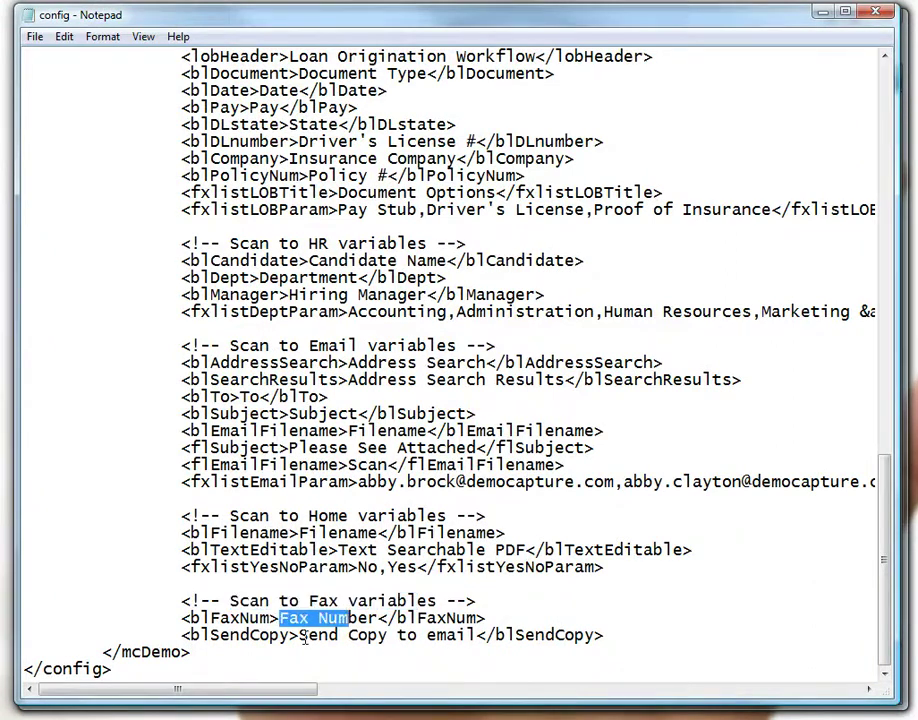
left_click(300, 635)
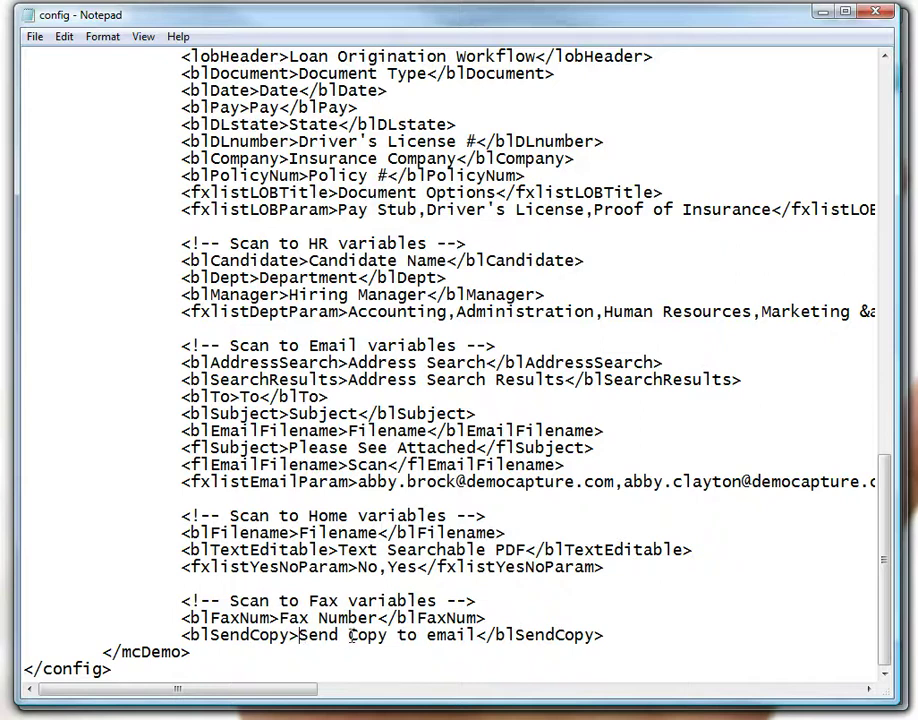
left_click(436, 635)
key("BackSpace")
type("G")
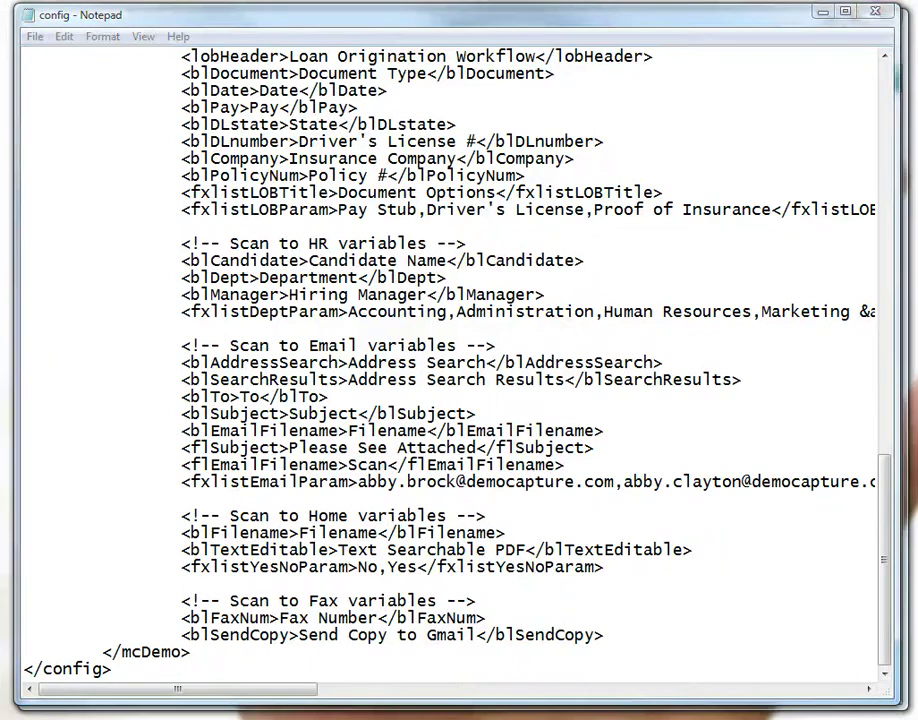
left_click(884, 16)
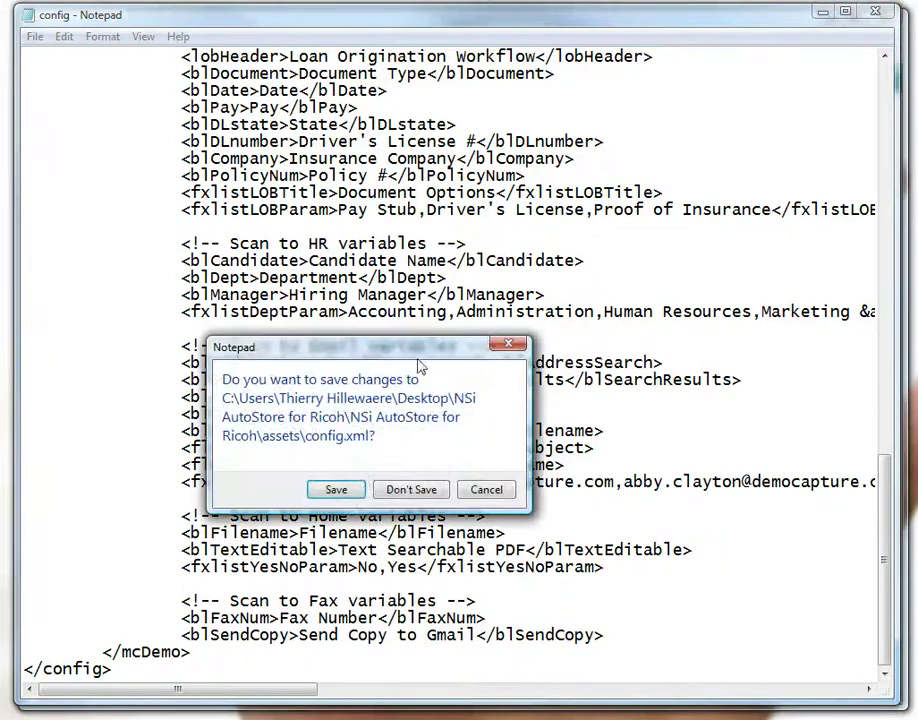
left_click(336, 488)
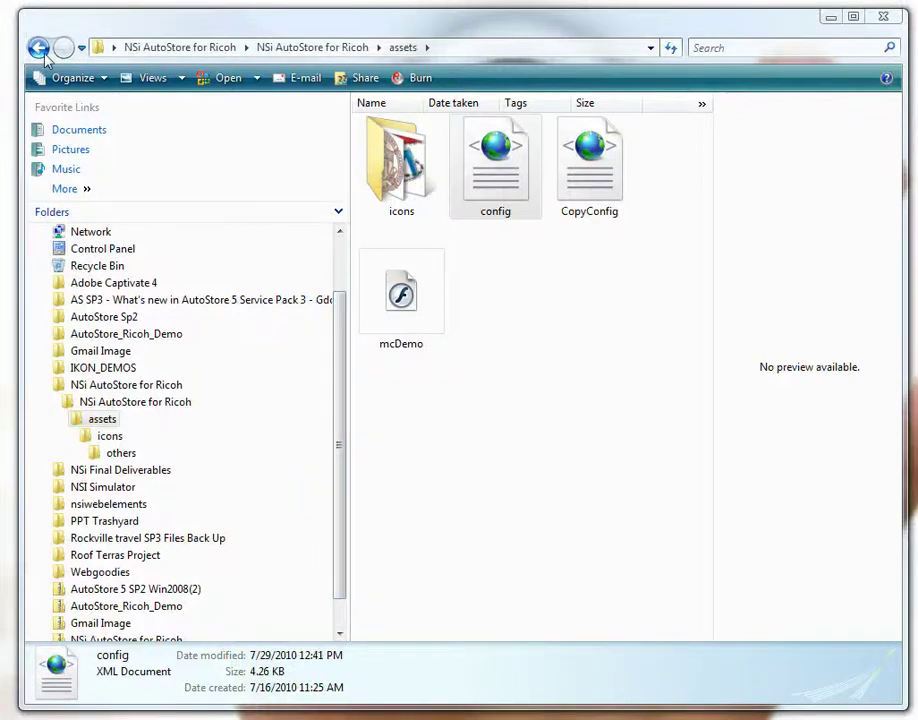
Step: Relaunch the AutoStore_Demo_for_Ricoh Flash file and centre its player window
left_click(38, 47)
left_click(498, 176)
double_click(503, 176)
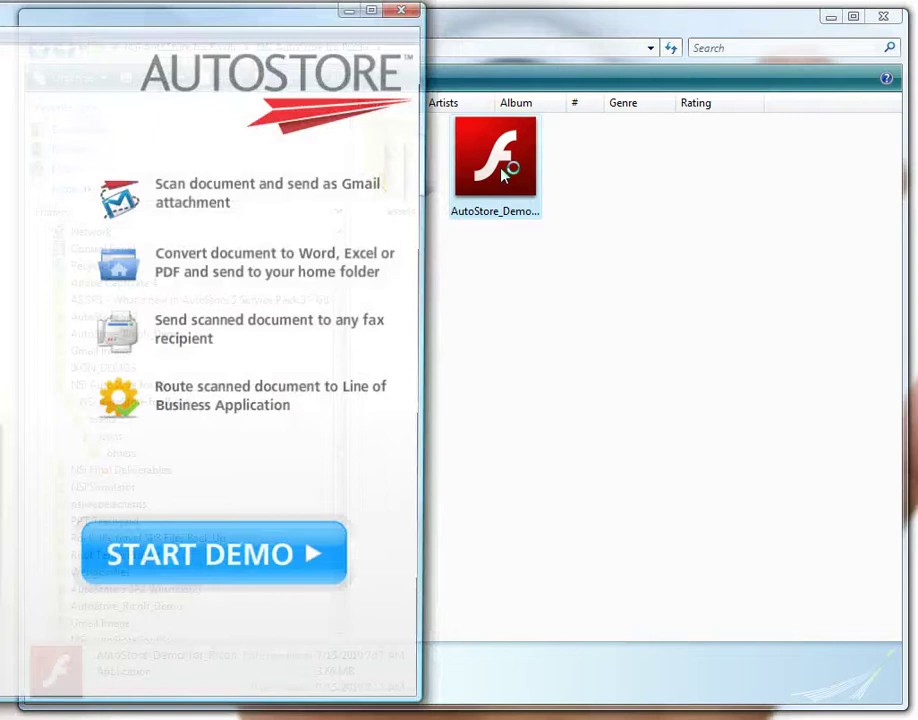
left_click_drag(60, 12, 371, 25)
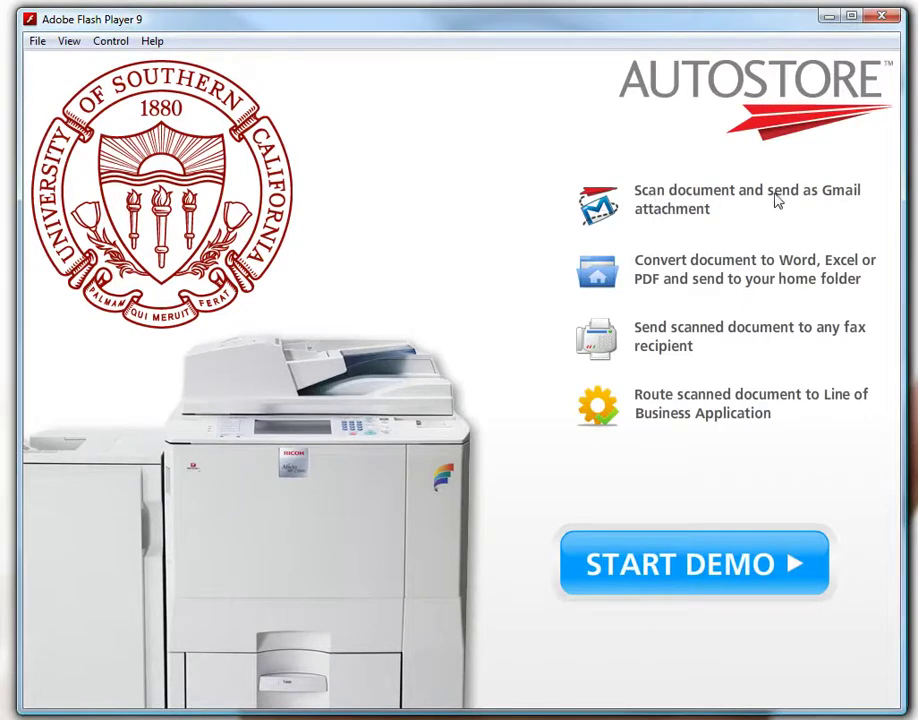
Step: Start the demo, view the Scan to Gmail page, then open Scan to Fax
left_click(717, 570)
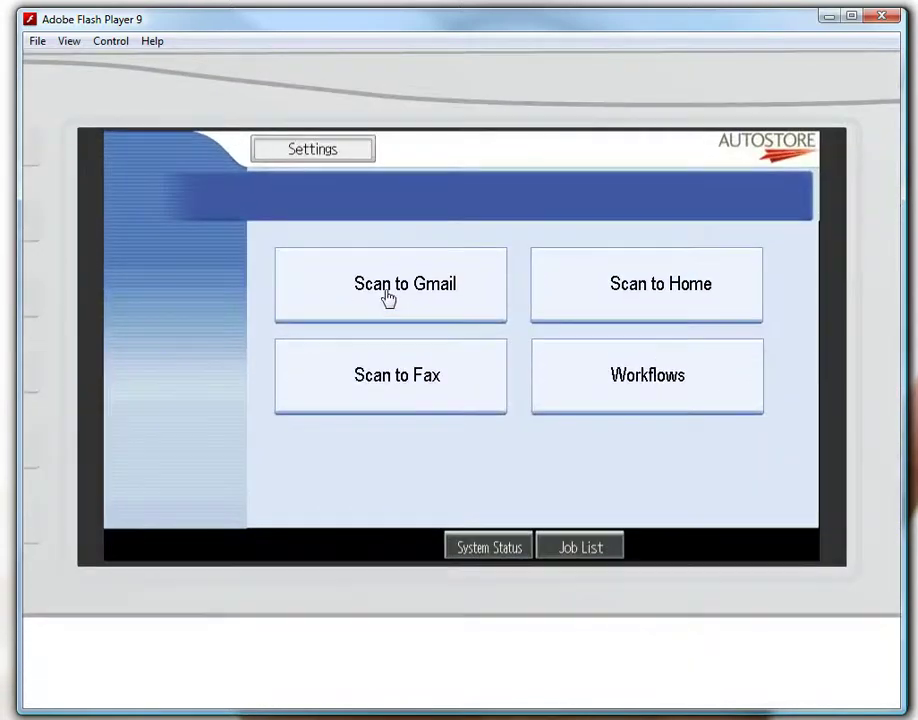
left_click(420, 297)
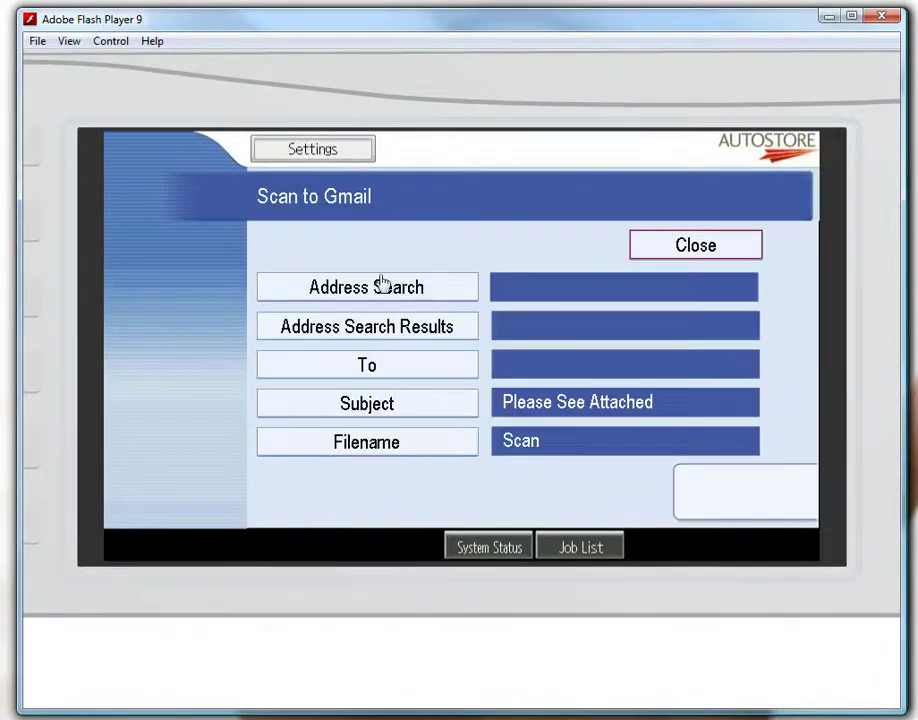
left_click(686, 254)
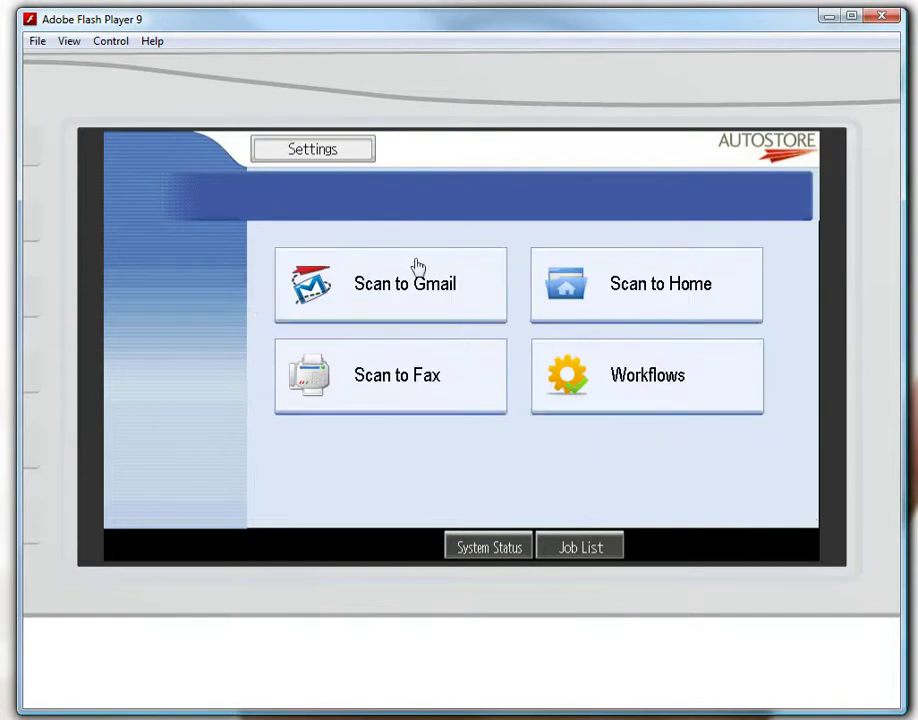
left_click(369, 387)
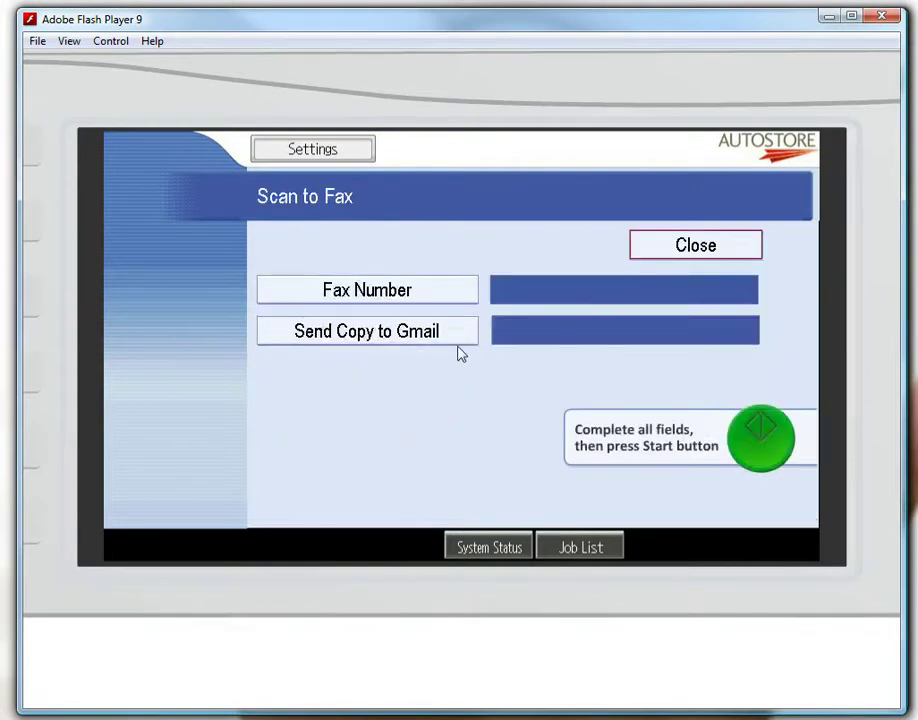